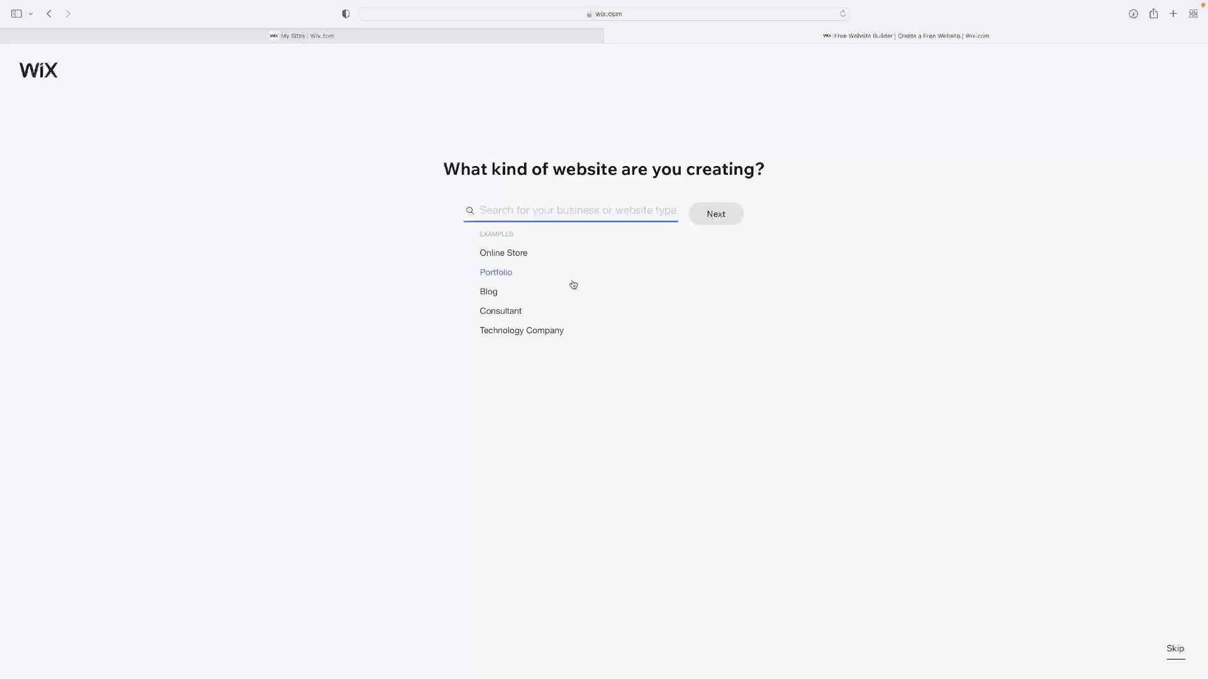
# Step: Choose Online Store as the website type and continue to store naming
pyautogui.click(500, 254)
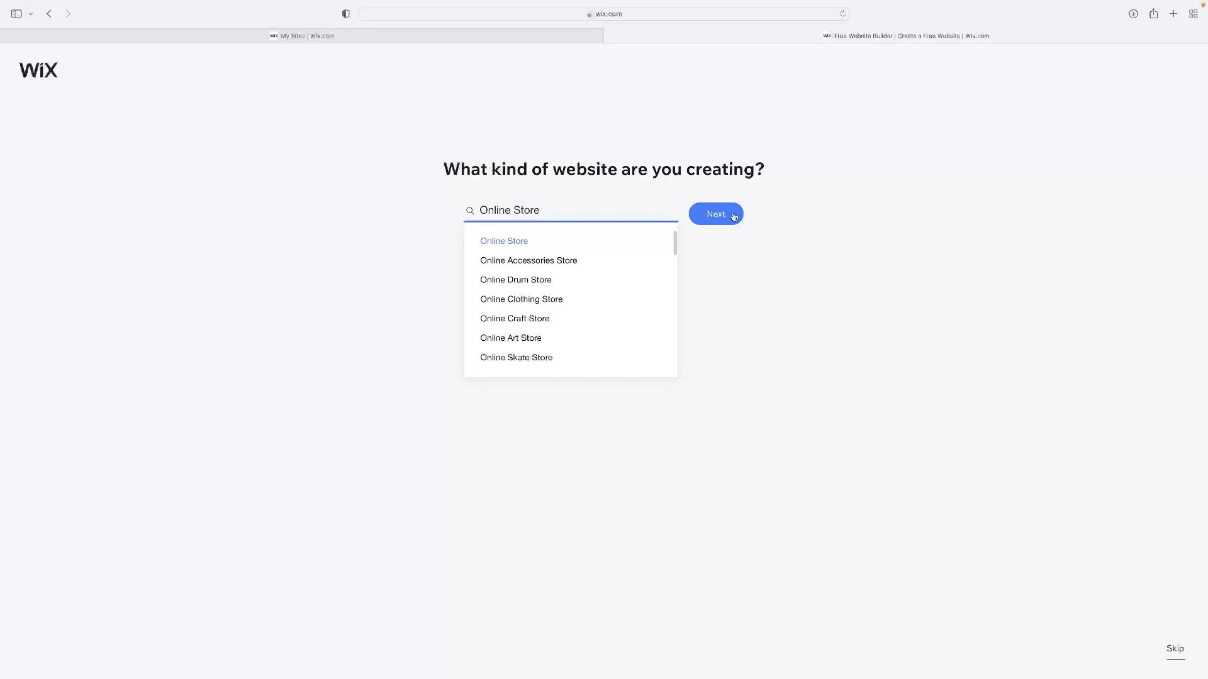
pyautogui.click(733, 216)
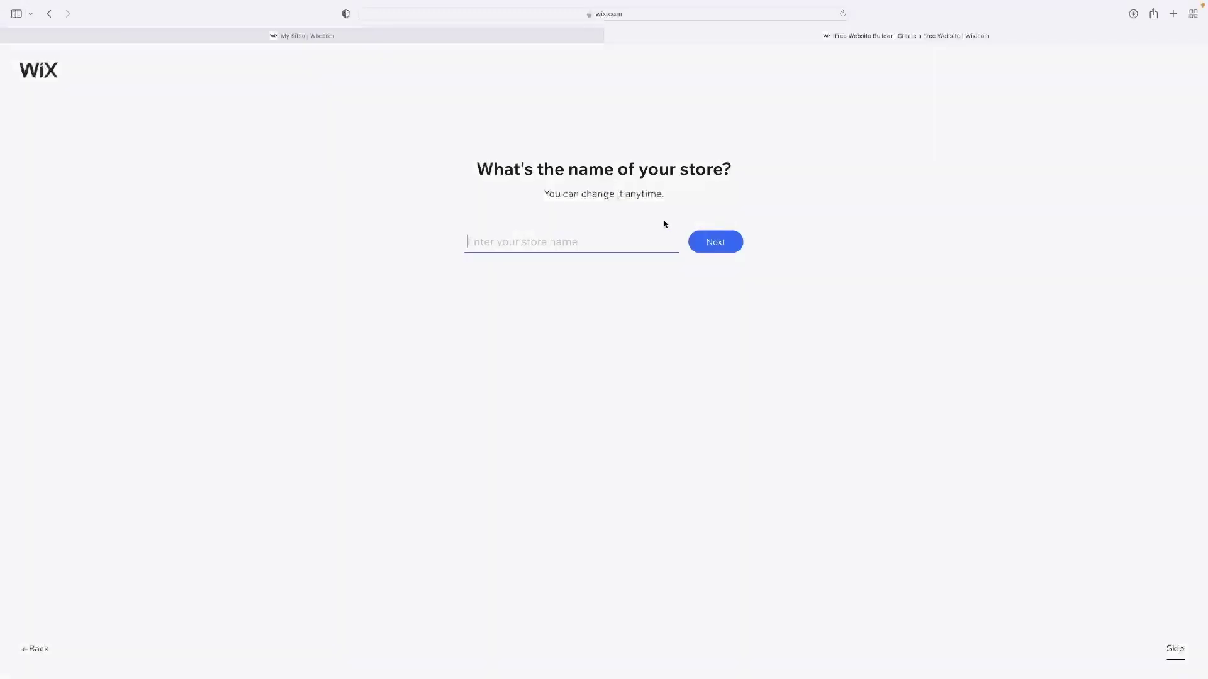
pyautogui.write('Title')
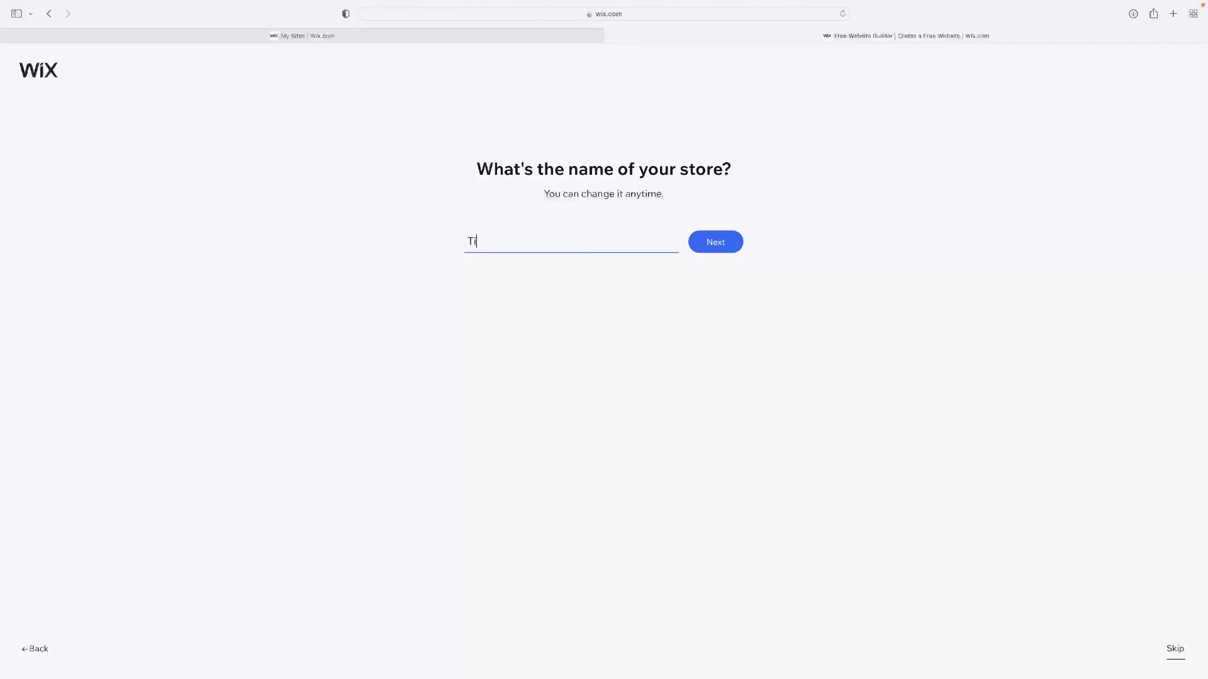
# Step: Confirm the store name 'Title' and continue to the next questionnaire step
pyautogui.click(723, 243)
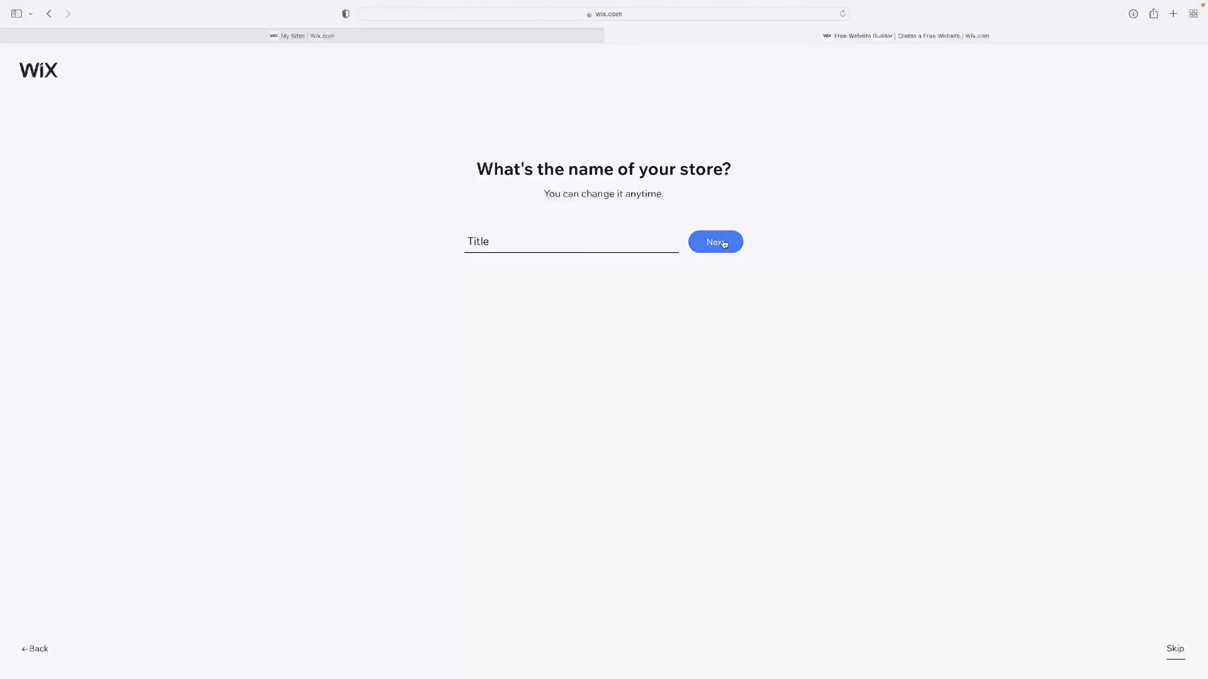
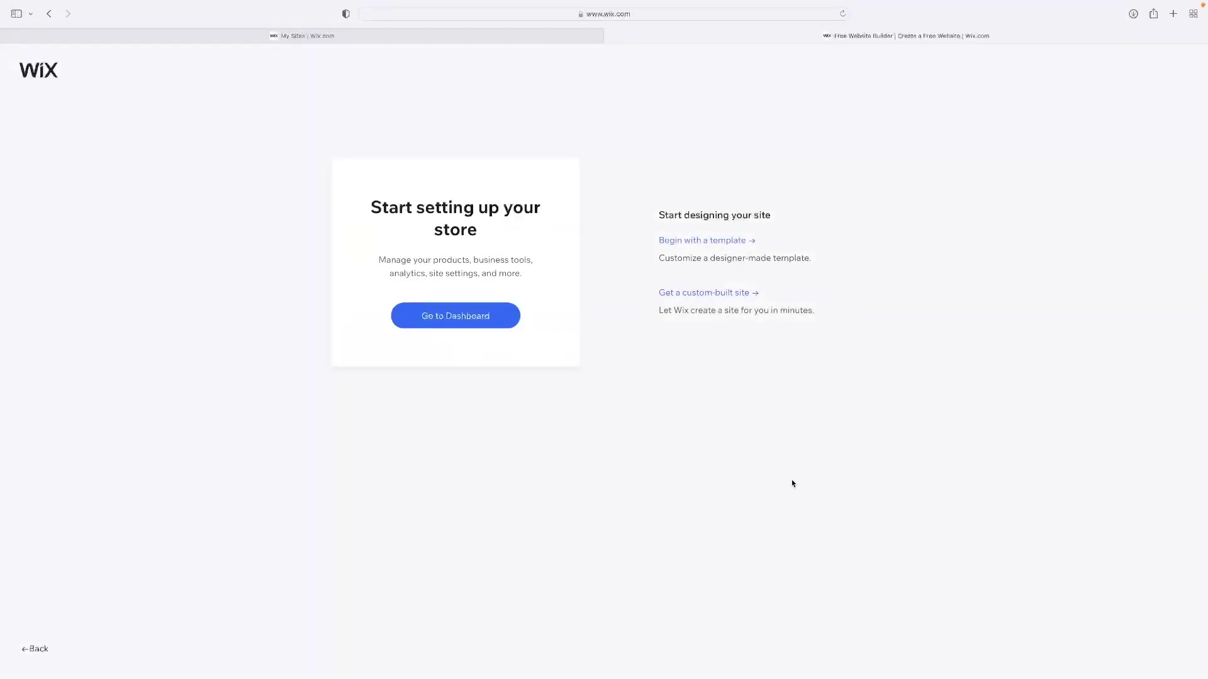
# Step: Choose 'Begin with a template' to browse the online store templates
pyautogui.click(695, 243)
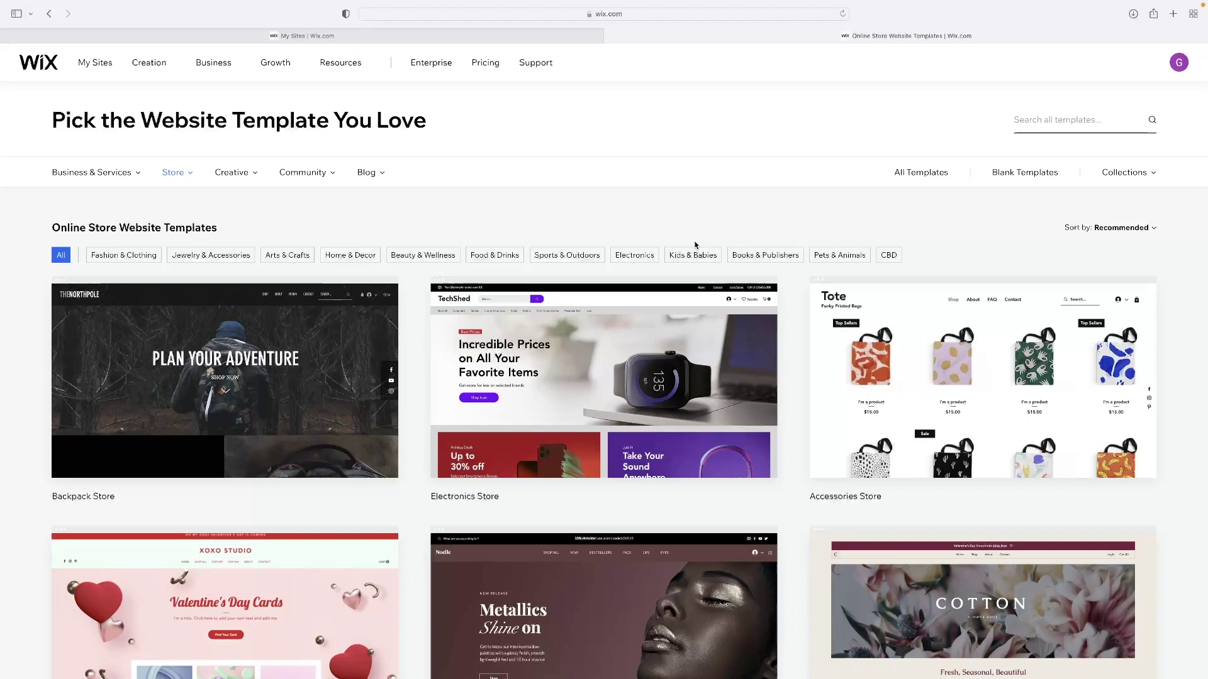
pyautogui.scroll(-10, 825, 310)
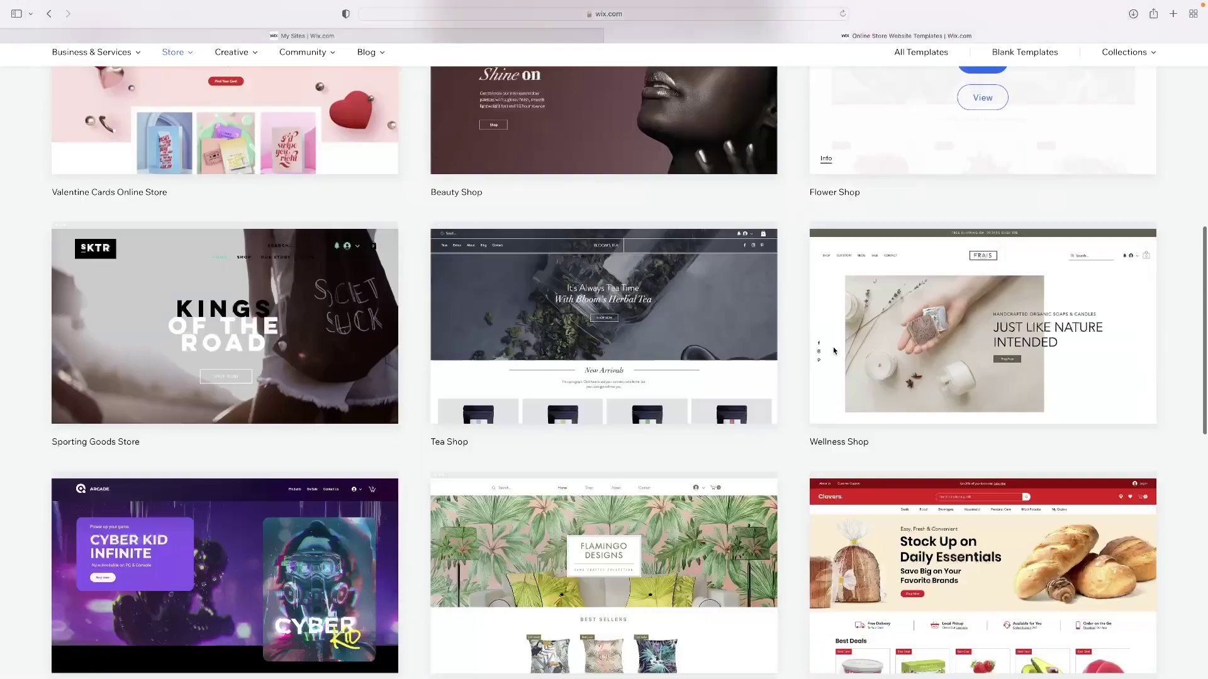
pyautogui.scroll(-5, 783, 347)
pyautogui.scroll(1, 566, 283)
pyautogui.scroll(1, 558, 261)
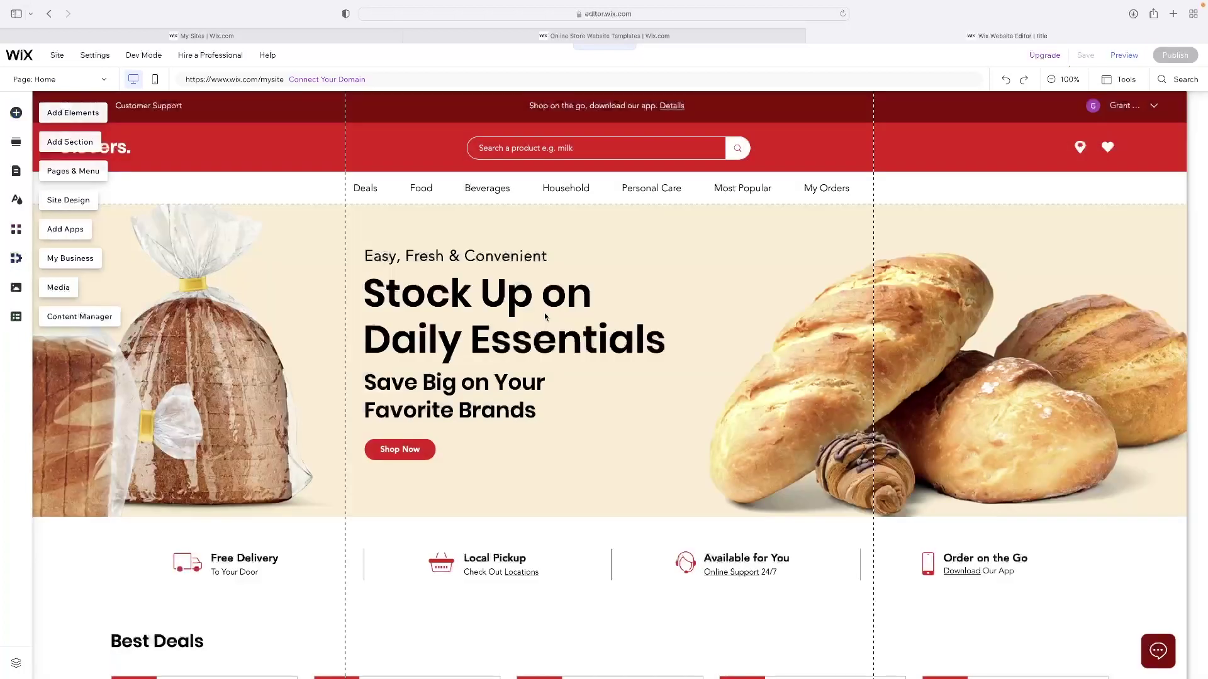
# Step: Change the hero heading 'Stock Up on Daily Essentials' to 'TEST'
pyautogui.click(545, 317)
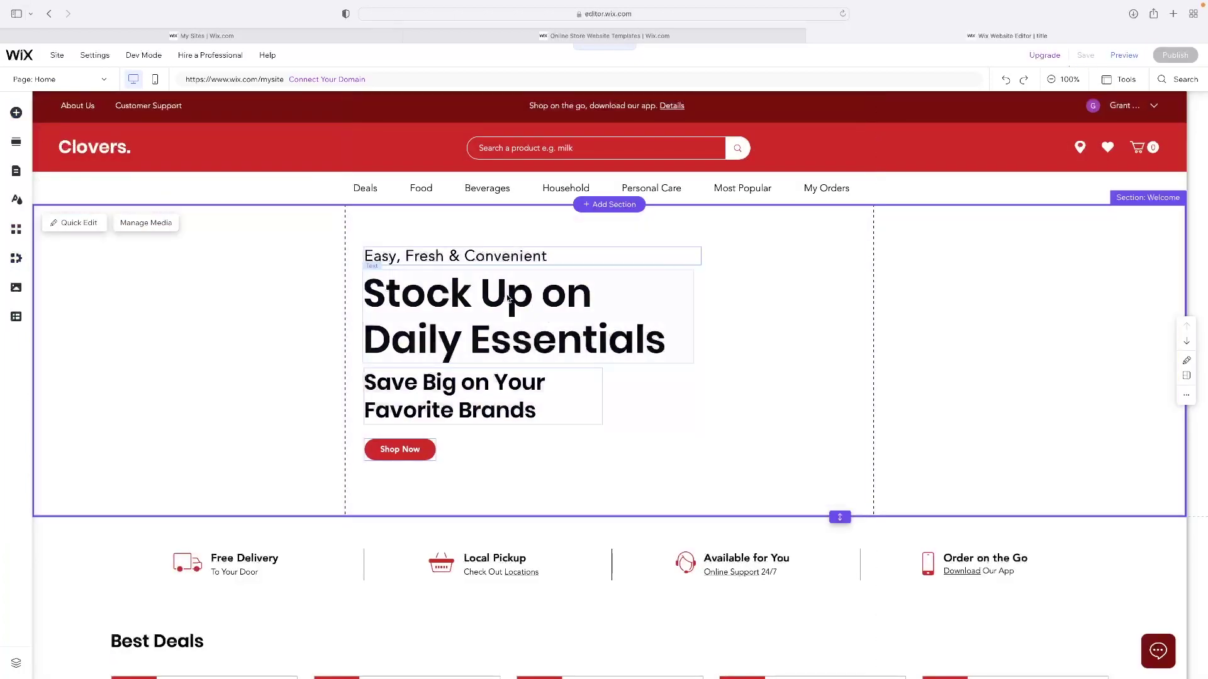
pyautogui.click(506, 297)
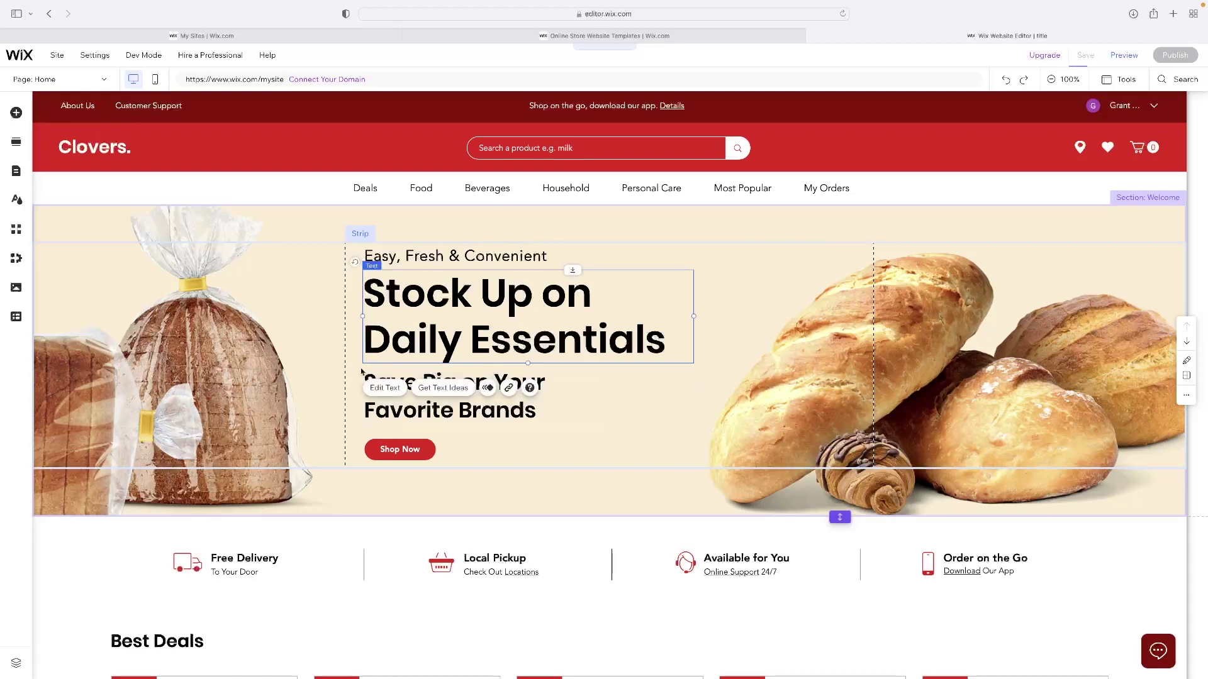
pyautogui.click(377, 389)
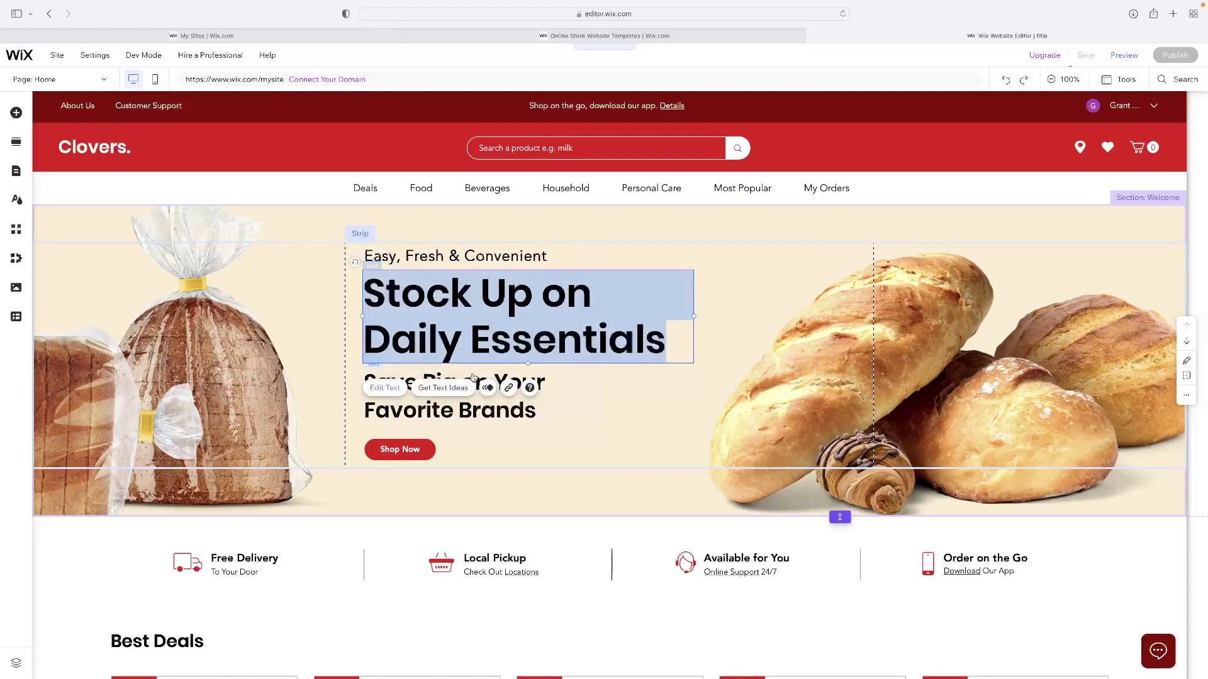
pyautogui.write('TEST')
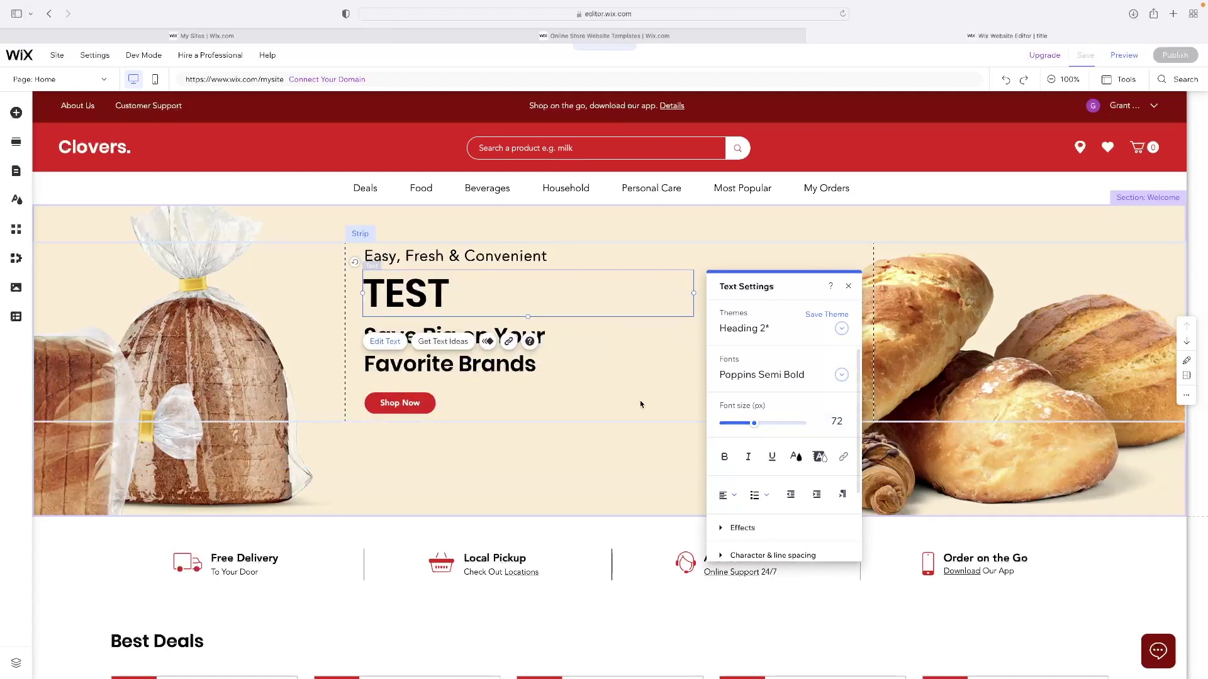
pyautogui.click(599, 383)
pyautogui.click(1054, 227)
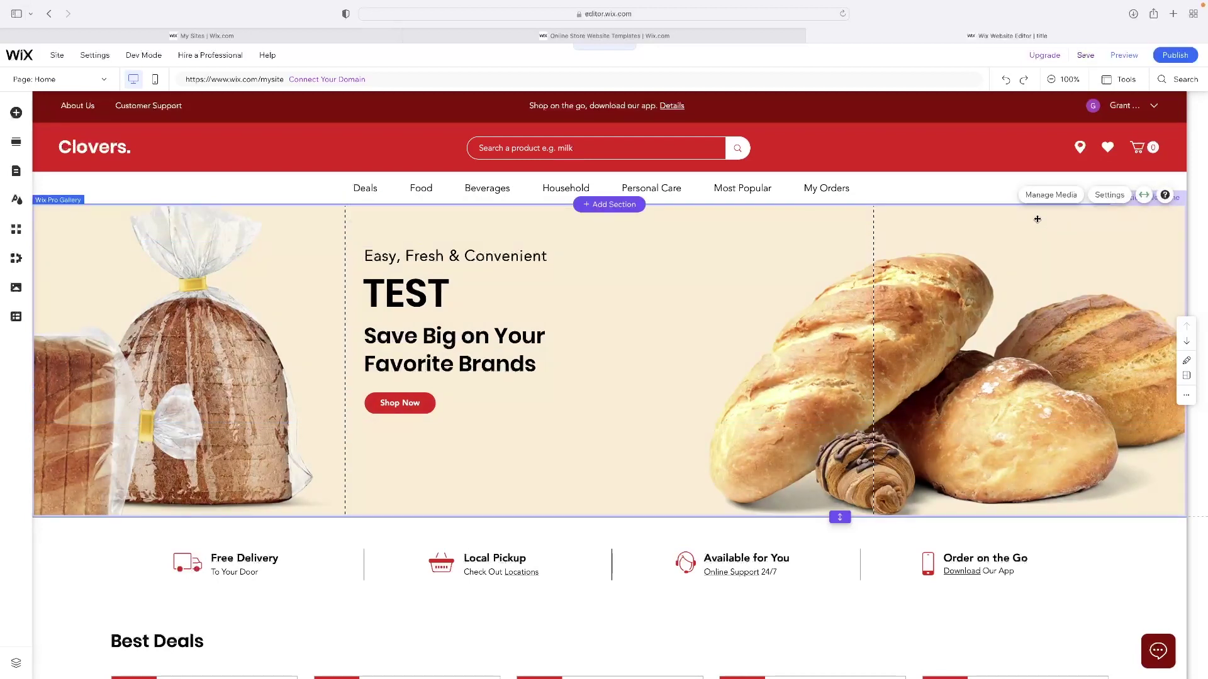
pyautogui.scroll(-5, 1036, 220)
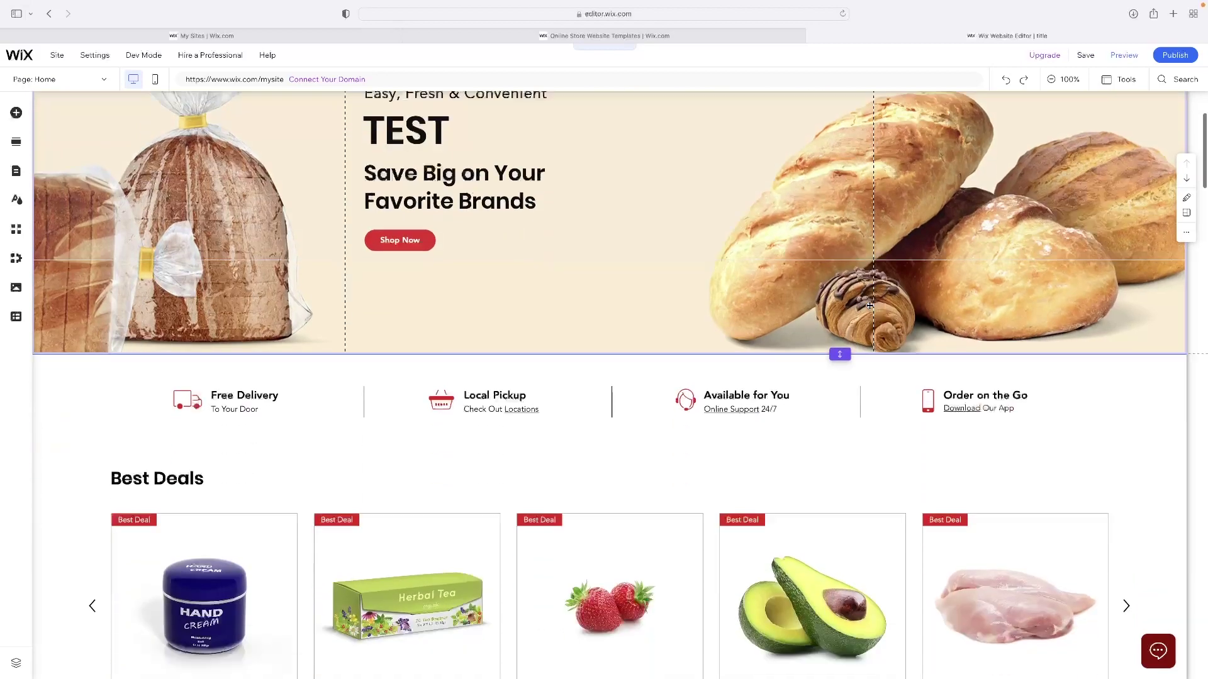
pyautogui.scroll(-5, 869, 306)
pyautogui.scroll(-4, 868, 306)
pyautogui.scroll(-2, 845, 313)
pyautogui.scroll(-4, 844, 313)
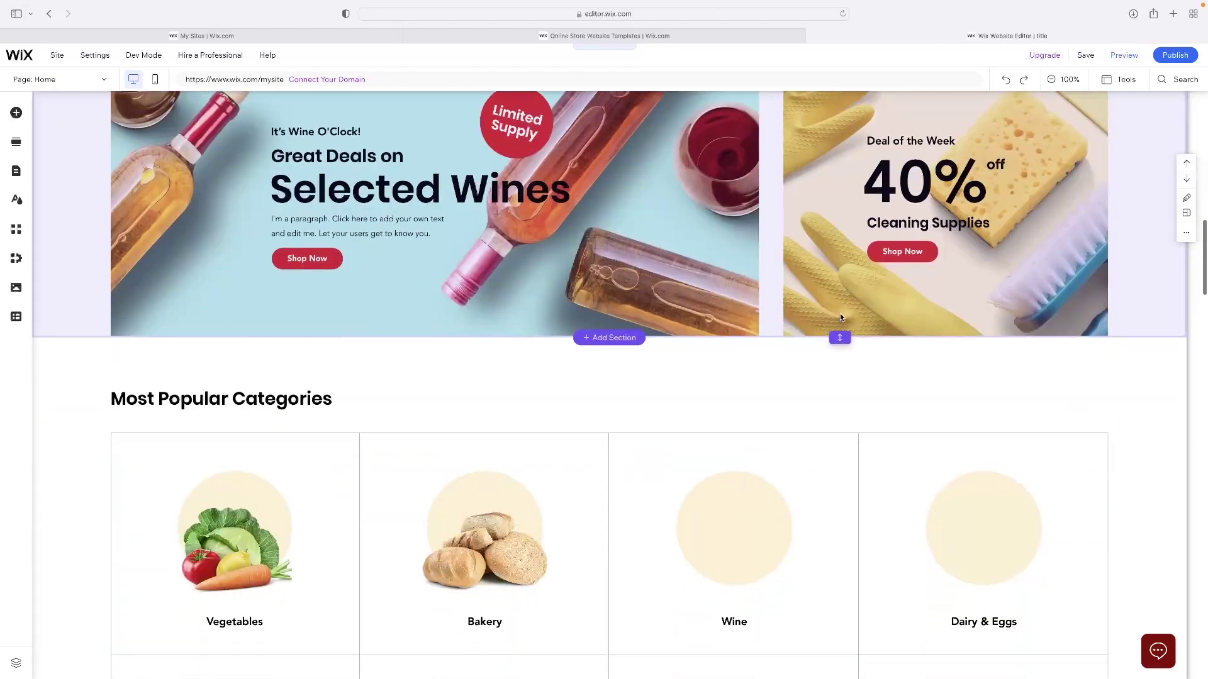
pyautogui.scroll(10, 840, 313)
pyautogui.scroll(5, 839, 317)
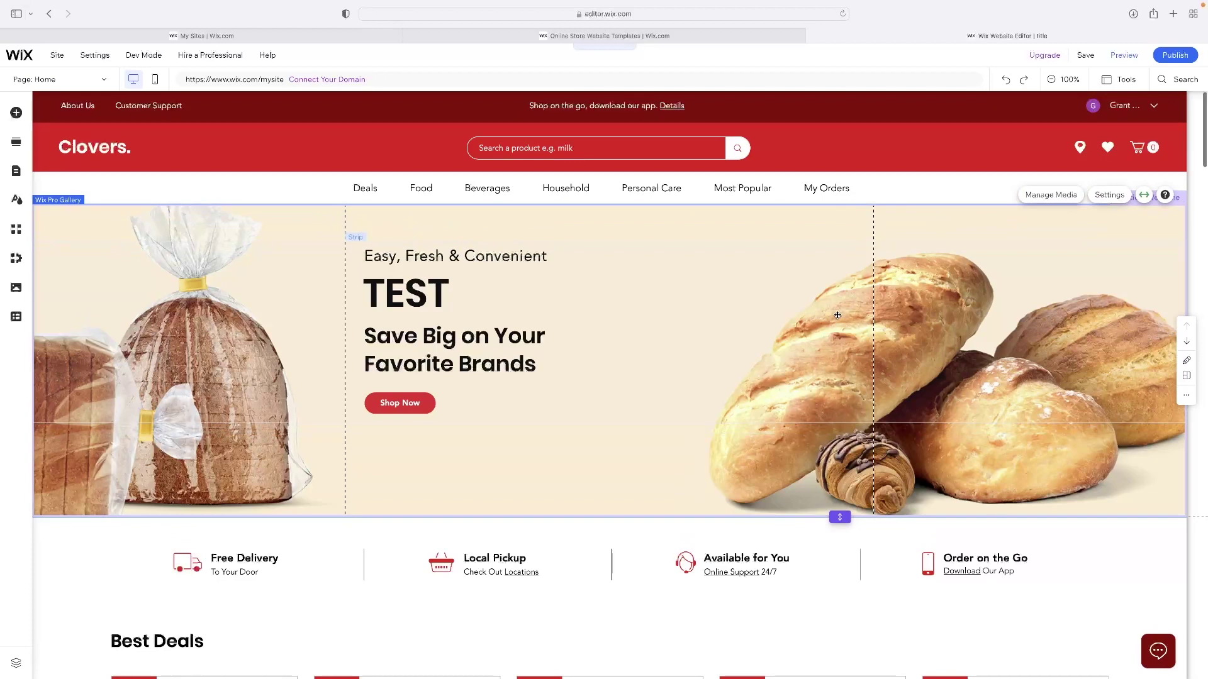
pyautogui.scroll(-8, 839, 318)
pyautogui.scroll(-4, 836, 314)
pyautogui.scroll(-5, 834, 314)
pyautogui.scroll(-2, 831, 314)
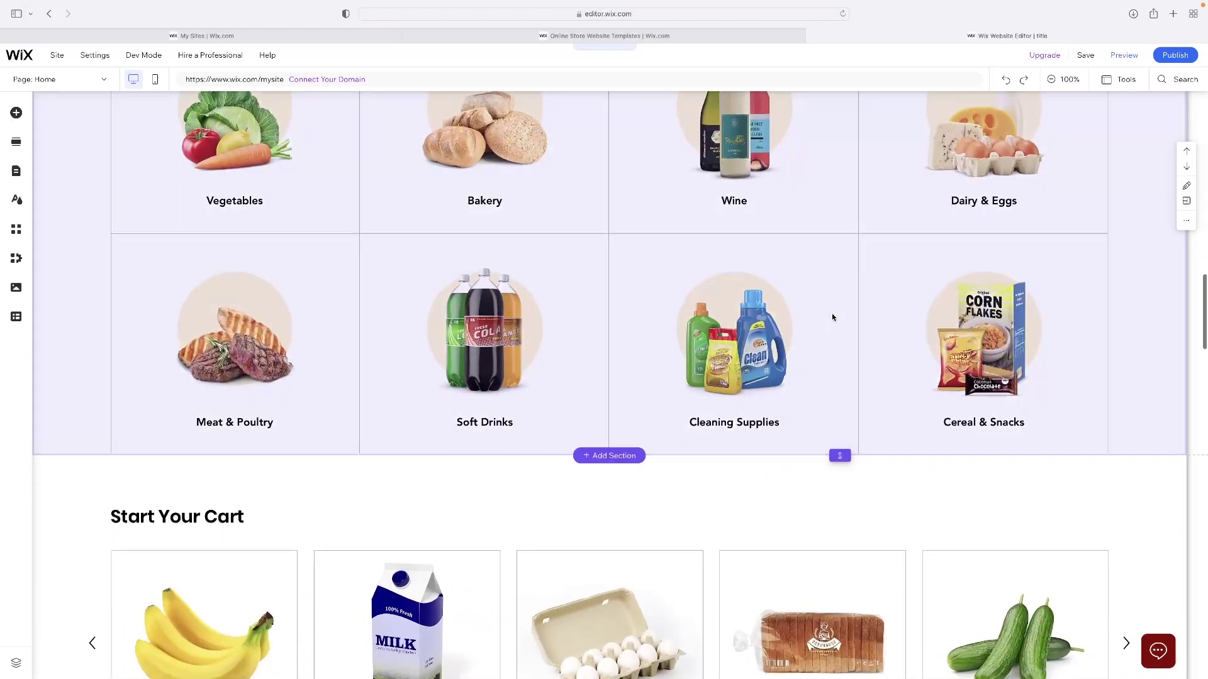
pyautogui.scroll(-1, 825, 318)
pyautogui.scroll(-8, 825, 318)
pyautogui.scroll(-3, 825, 318)
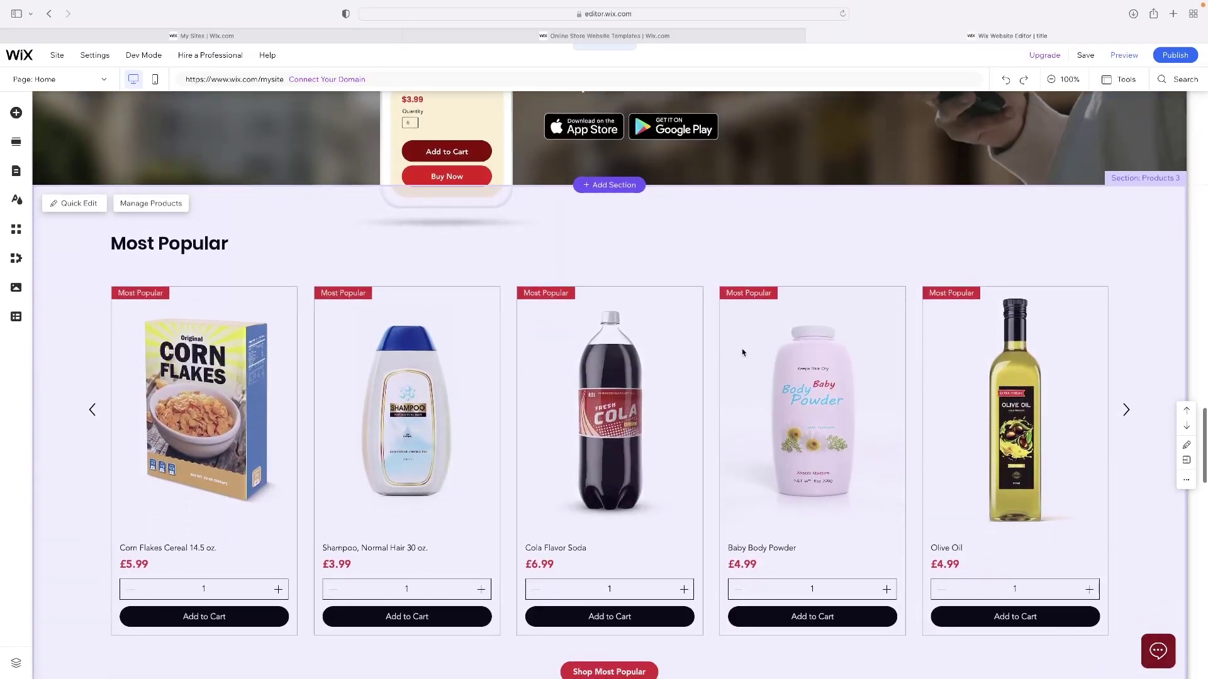
pyautogui.scroll(-3, 732, 352)
pyautogui.scroll(-6, 731, 352)
pyautogui.scroll(5, 725, 347)
pyautogui.scroll(6, 724, 346)
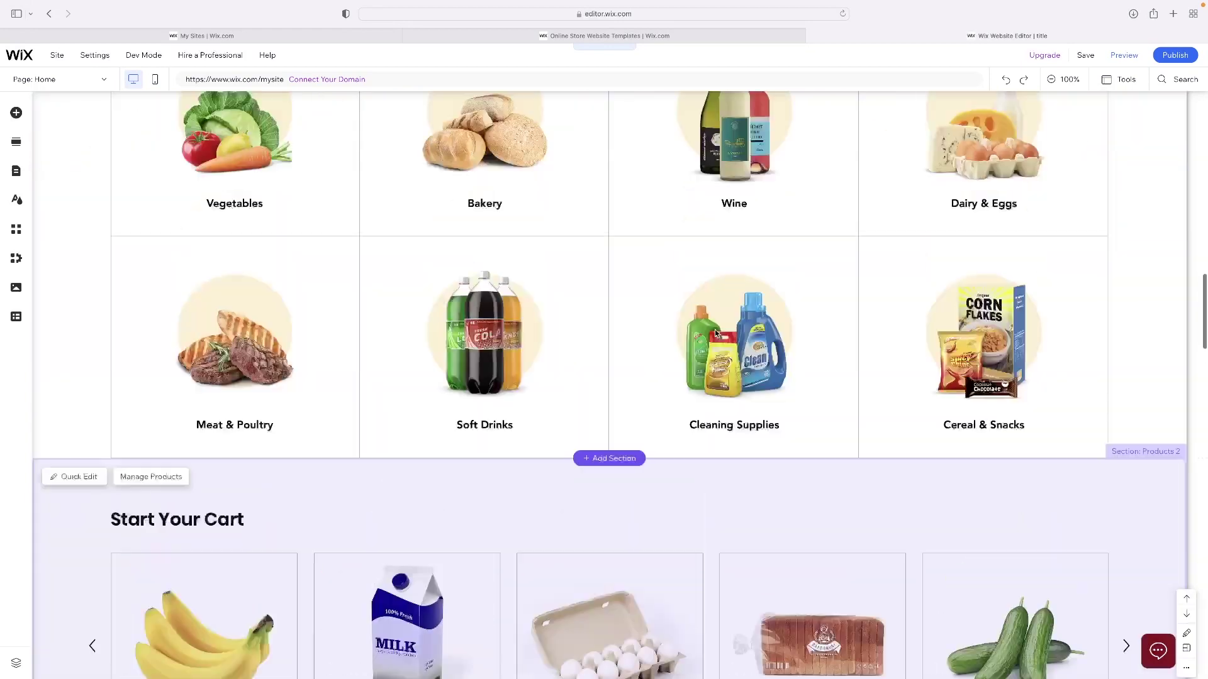
pyautogui.scroll(3, 563, 305)
pyautogui.scroll(6, 563, 304)
pyautogui.scroll(2, 563, 304)
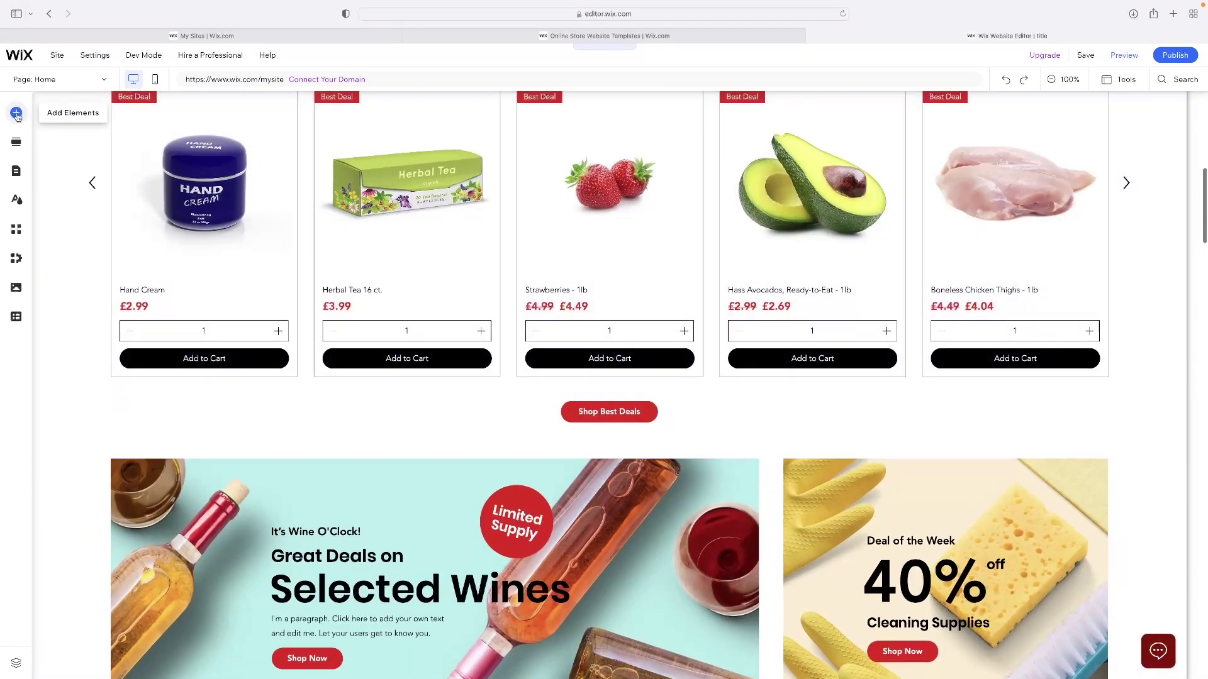
# Step: Open the Add Section library of ready-made page sections
pyautogui.click(15, 112)
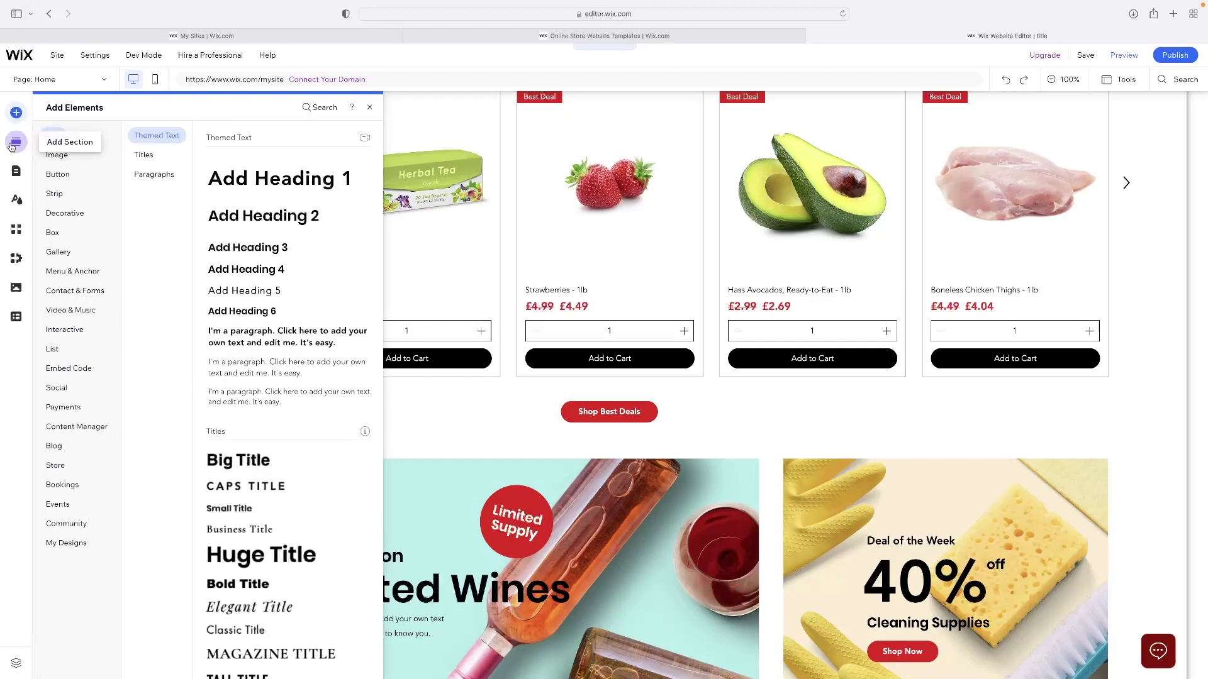
pyautogui.click(16, 142)
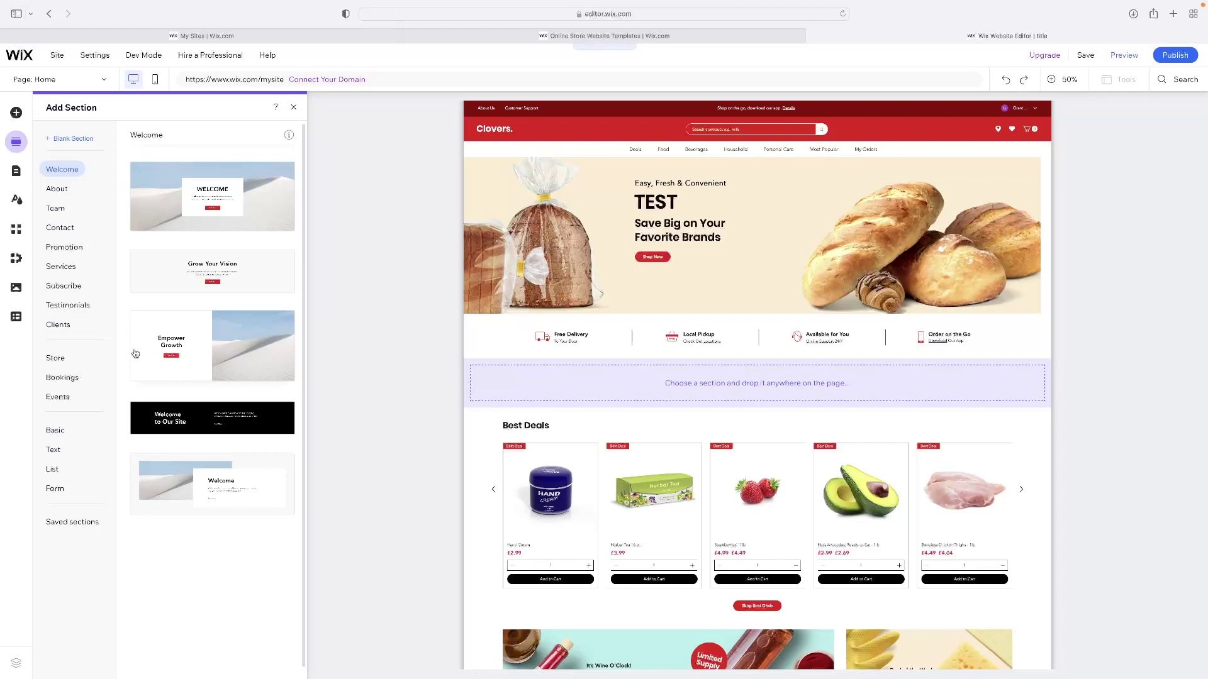
# Step: Look through Site Design and Pages & Menu, then close the panel
pyautogui.click(14, 200)
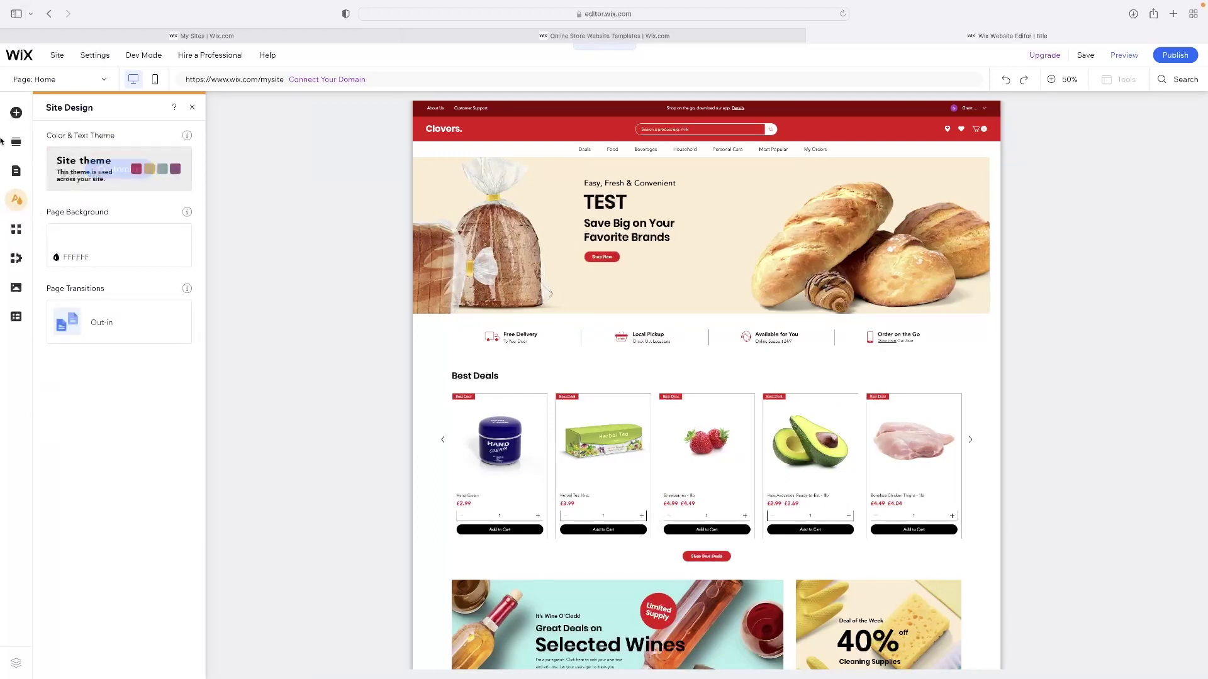
pyautogui.click(16, 173)
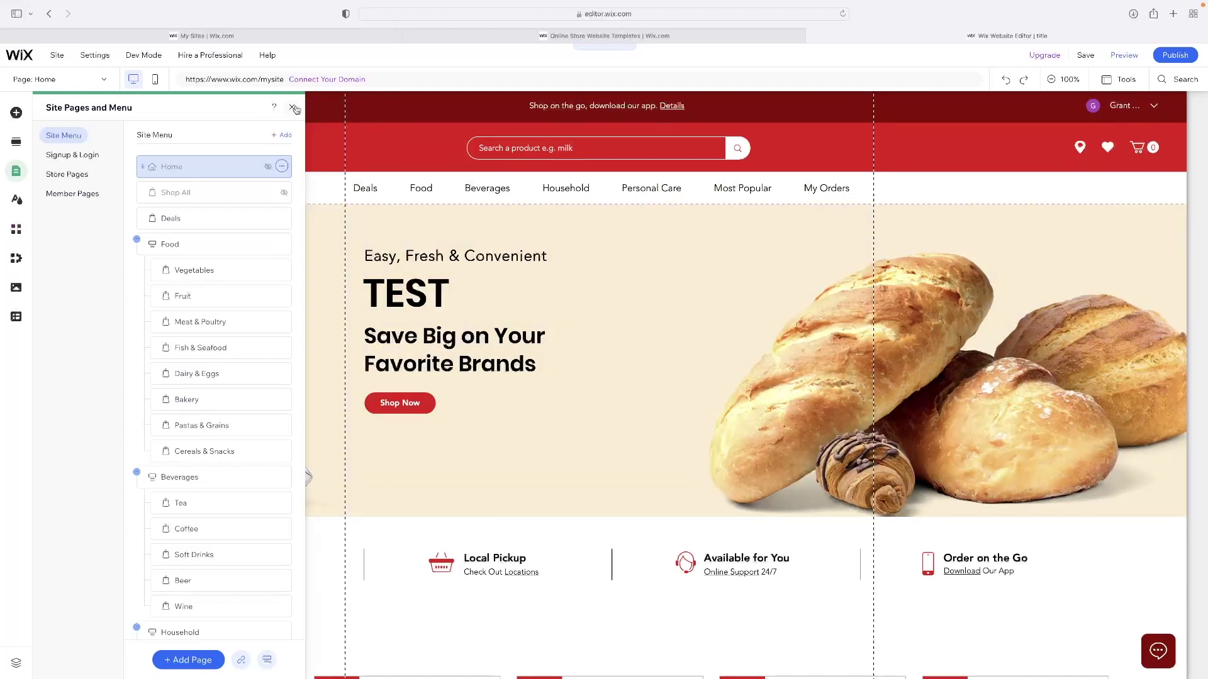
pyautogui.click(293, 108)
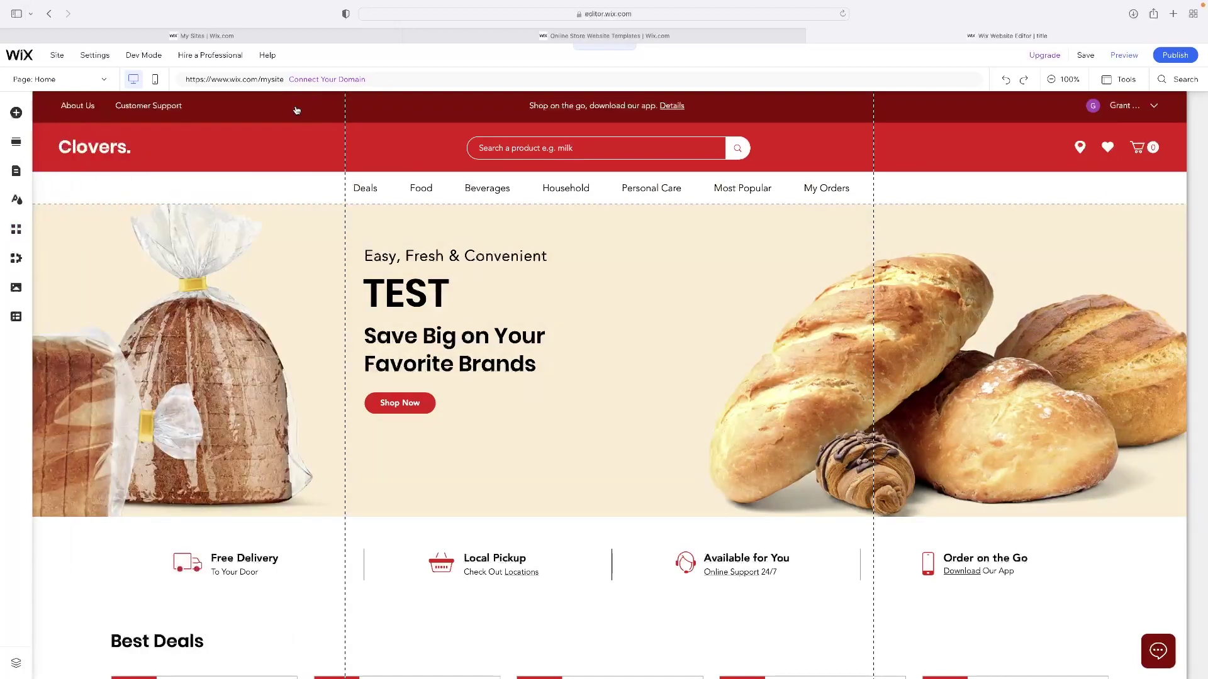